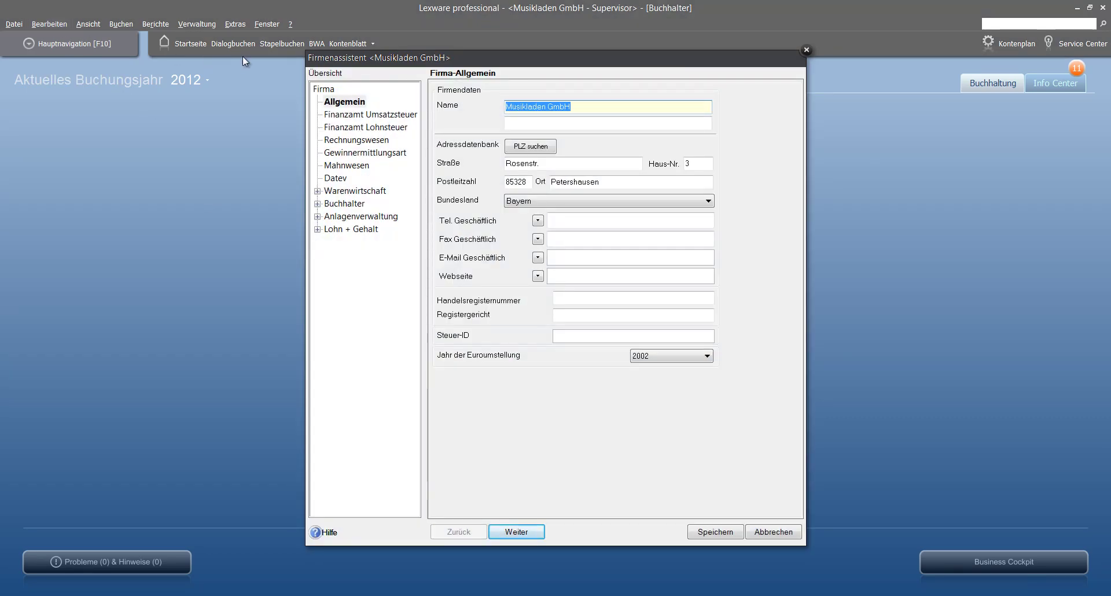
Step: Look over the Mahnwesen settings in the Firmenassistent, then cancel the wizard without saving
click(347, 165)
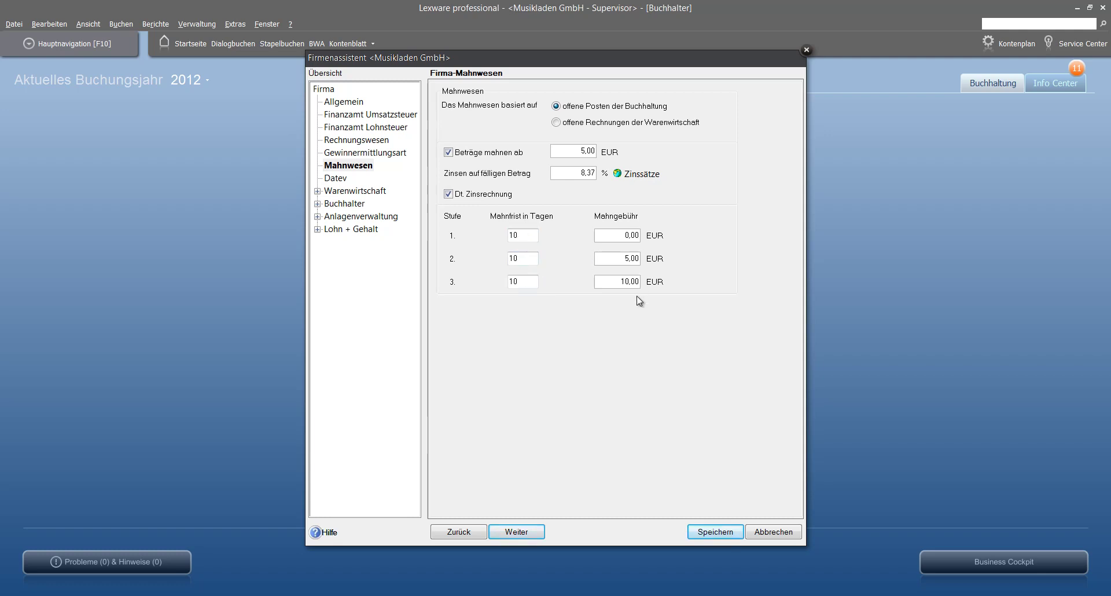
click(764, 535)
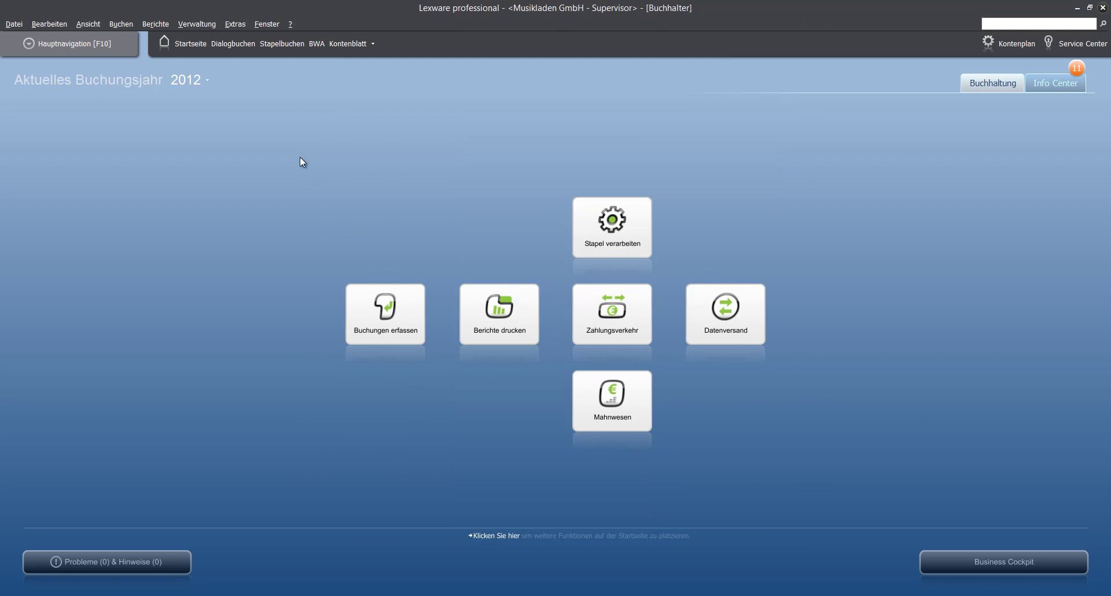
Step: Start an Extras > Mahnwesen run at level 1.Mahnung and select the Stichtag date for replacing
click(230, 25)
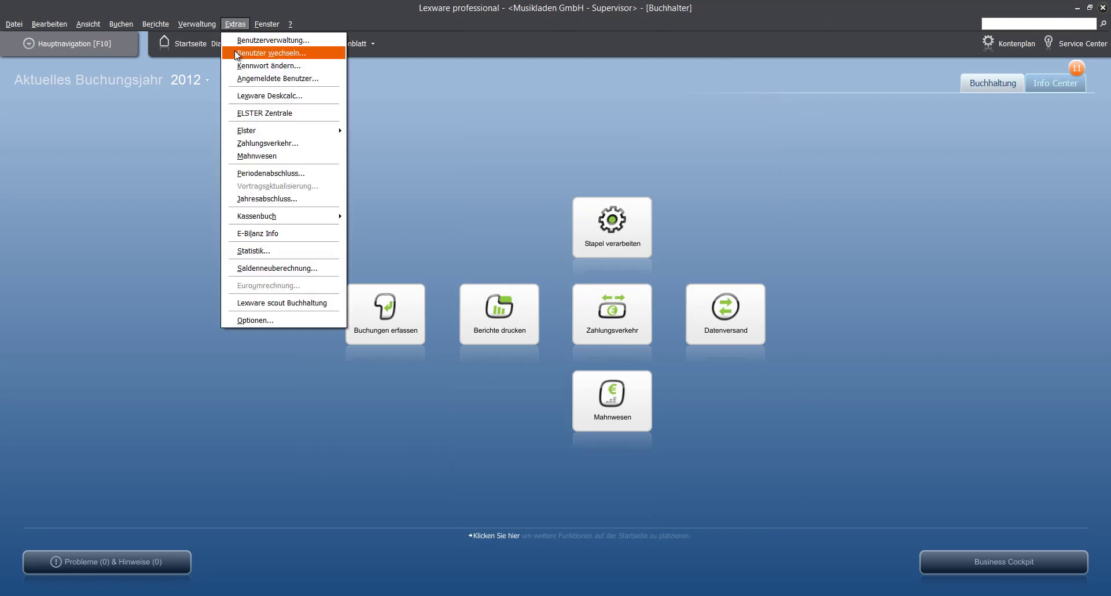
click(264, 157)
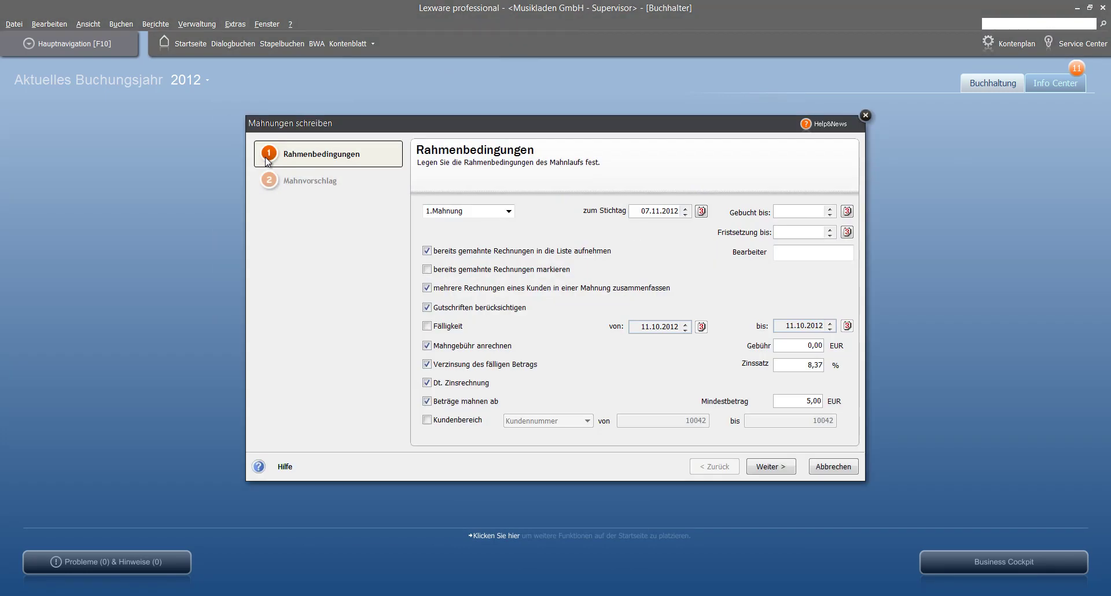
click(508, 212)
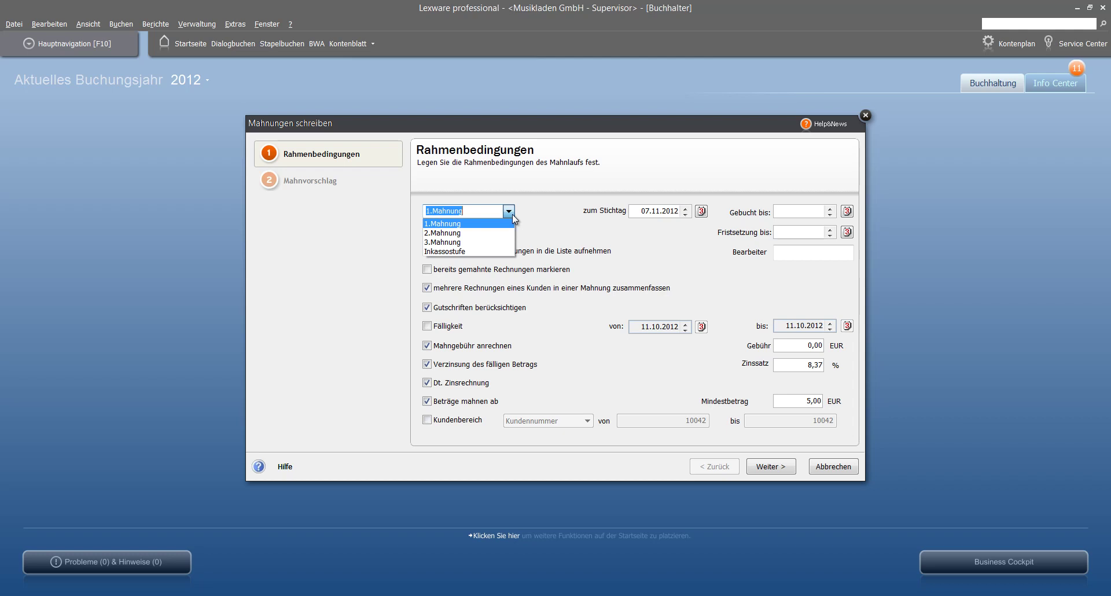
click(557, 225)
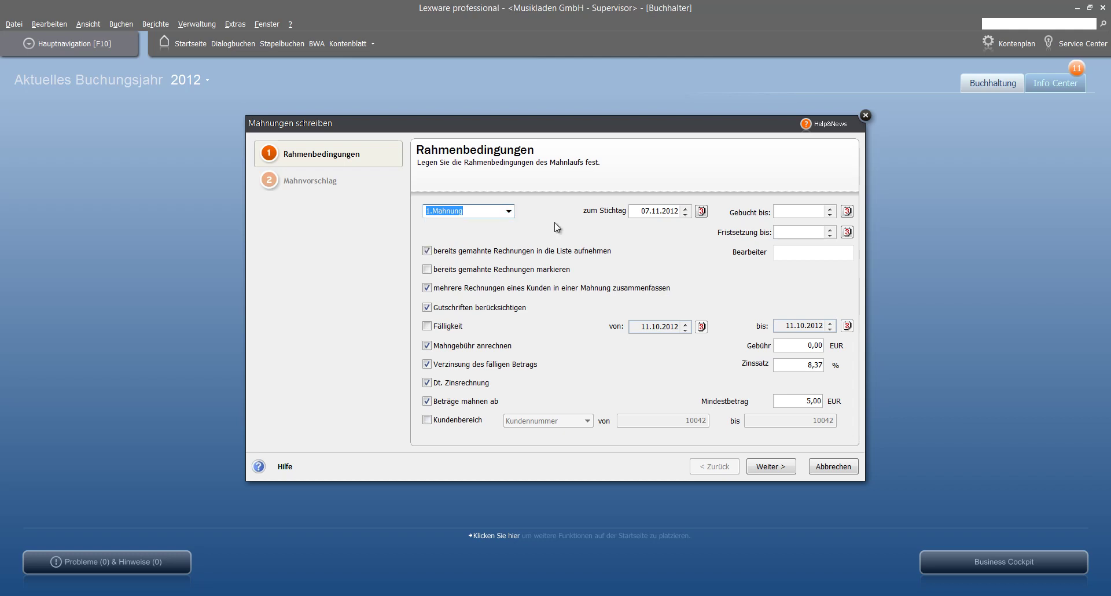
click(645, 215)
Step: Enter 03.02.2012 as both the Stichtag and the Gebucht bis date
drag(641, 213, 735, 219)
text(02)
key(BackSpace)
text(3.02)
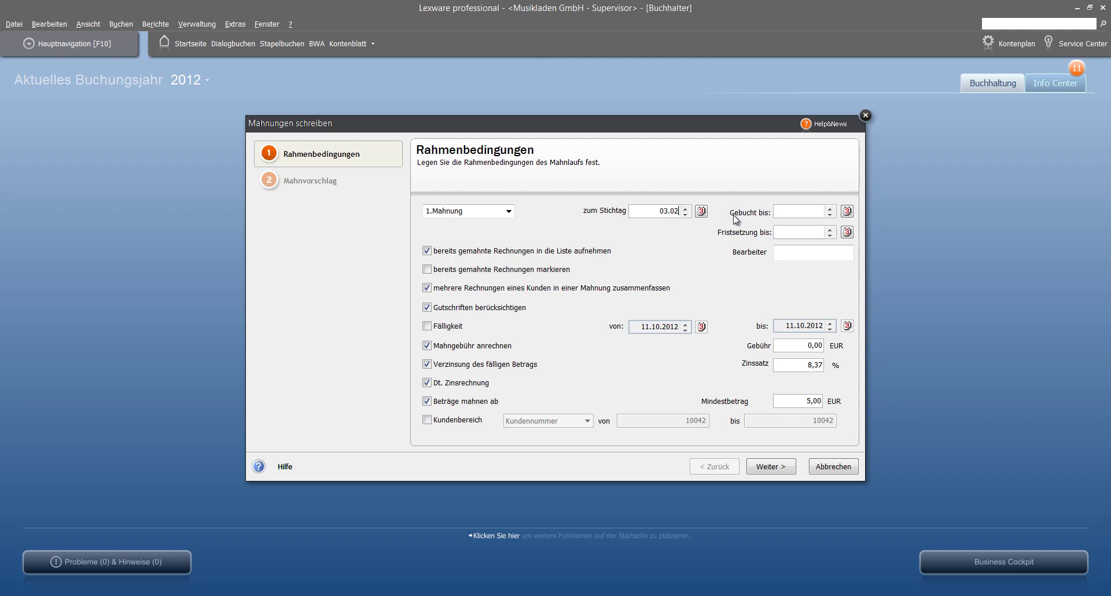
text(.2012)
key(Tab)
key(Tab)
text(3.02.2012)
key(Tab)
key(Tab)
Step: Set Fristsetzung bis to 13.02.2012 and enter the clerk's name as Bearbeiter
text(13.02.3)
key(BackSpace)
text(2012)
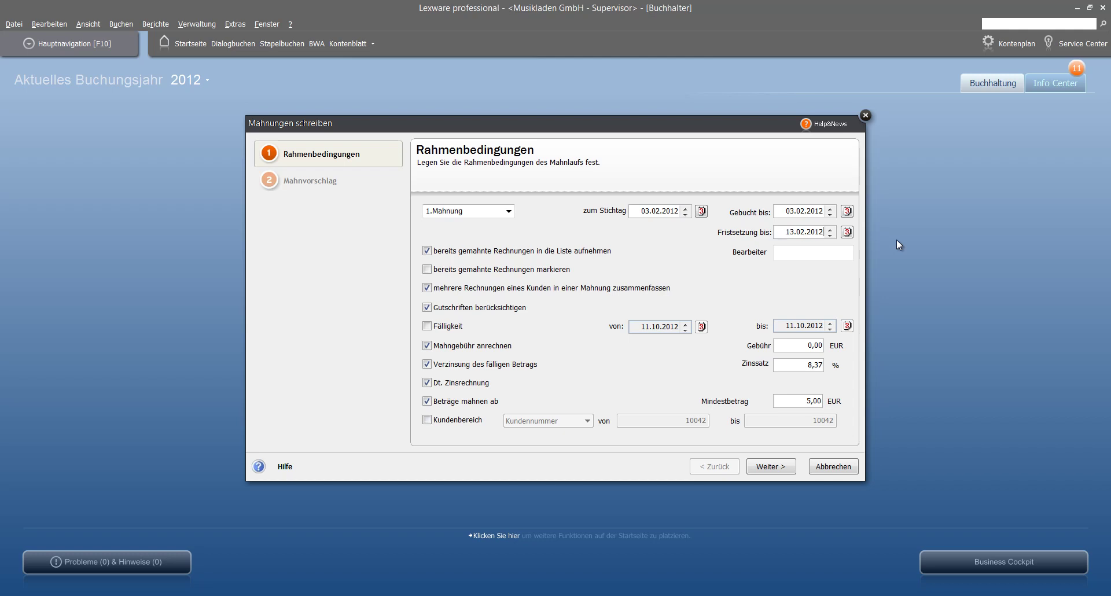
key(Tab)
click(804, 252)
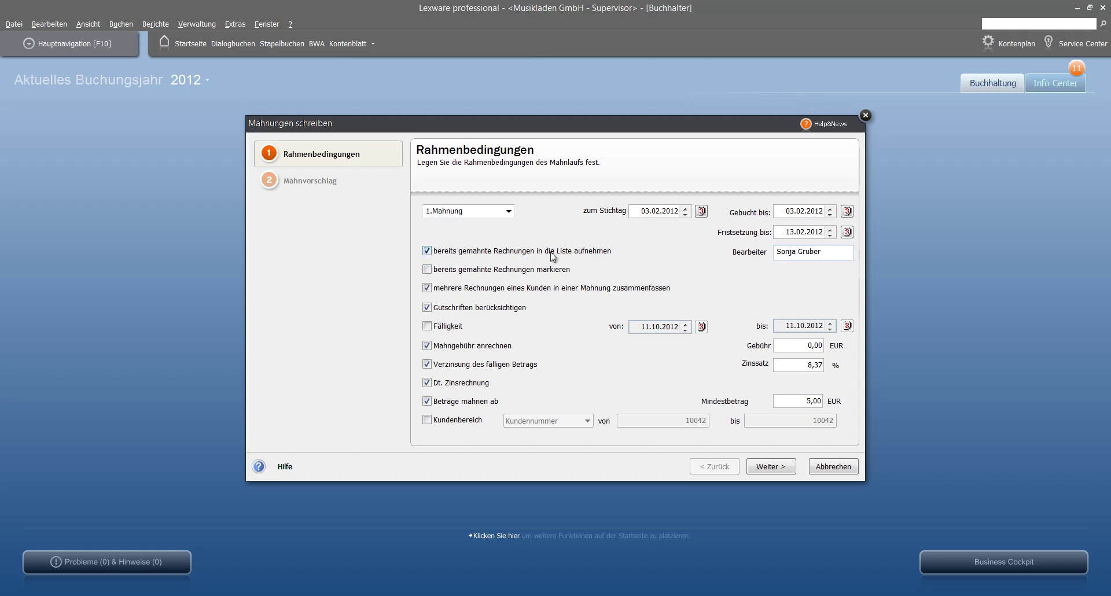
Step: Uncheck already-dunned invoices, combining, Gutschriften, Mahngebühr and Verzinsung, then continue to the Mahnvorschlag list
click(427, 251)
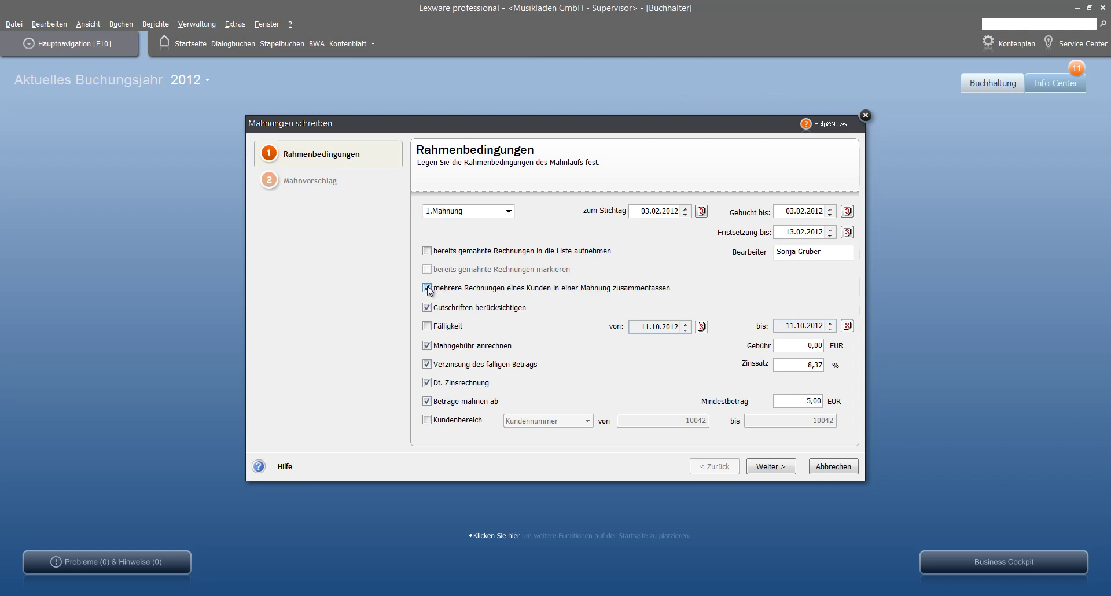
click(427, 288)
click(428, 308)
click(428, 346)
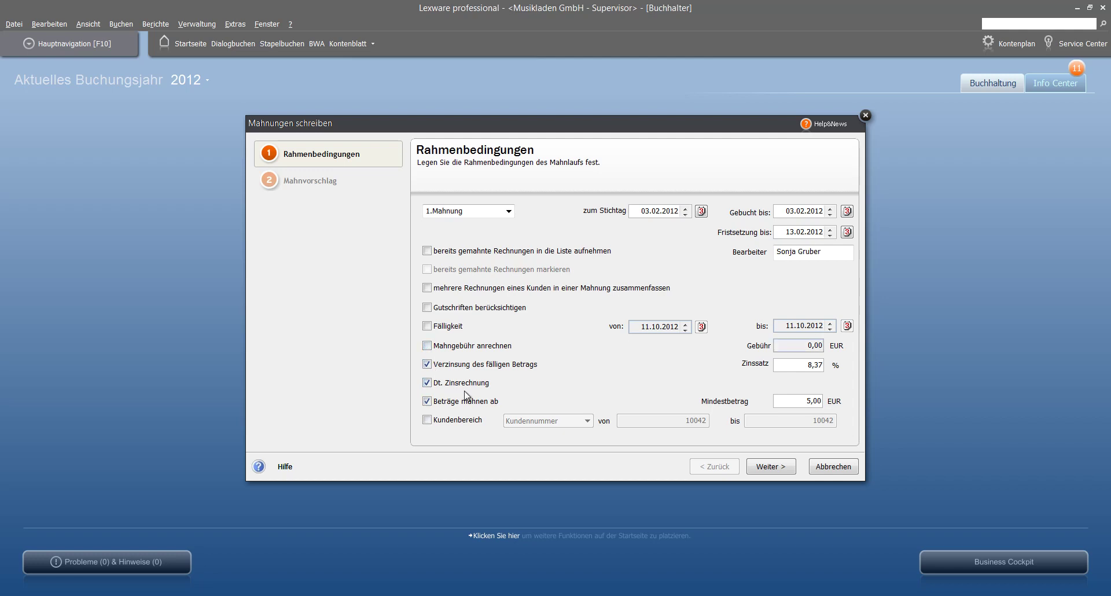
click(426, 364)
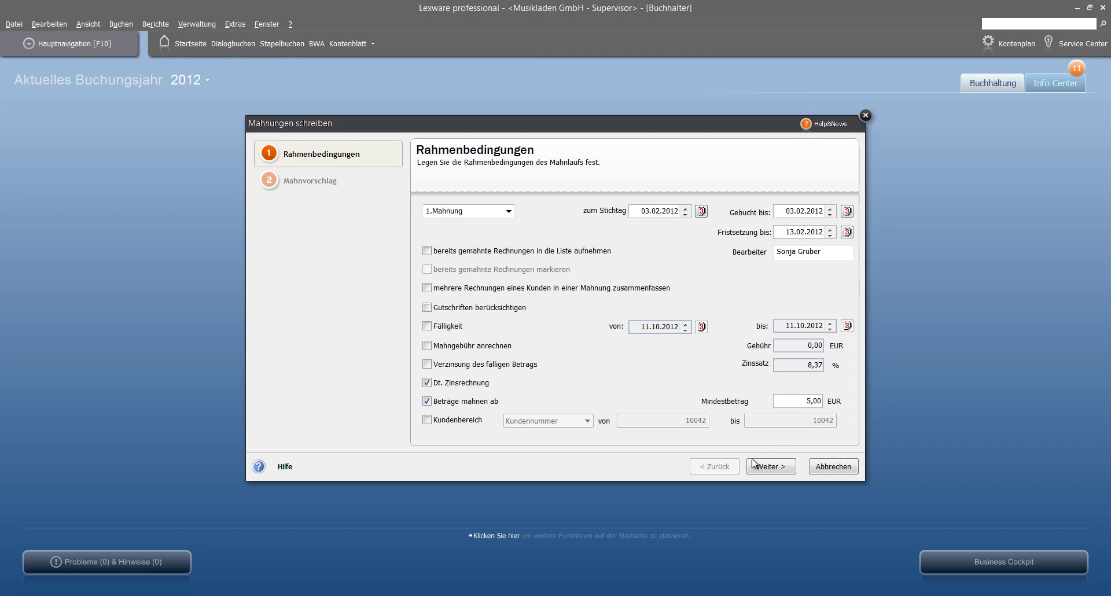
click(768, 470)
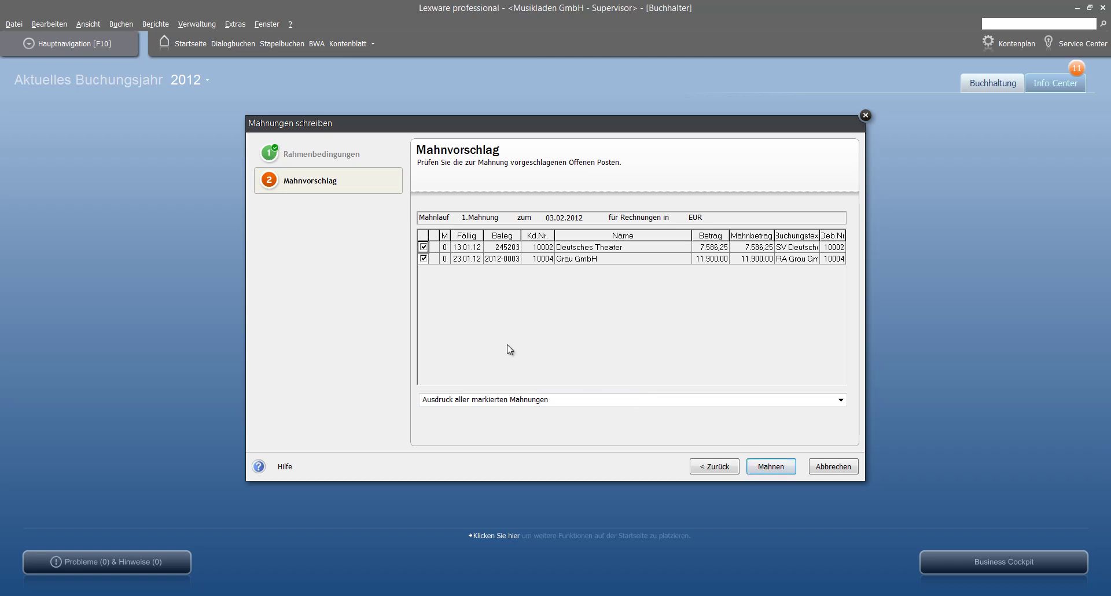
Step: Exclude the Deutsches Theater invoice and create the dunning letter for the Grau GmbH invoice only
click(422, 247)
click(770, 466)
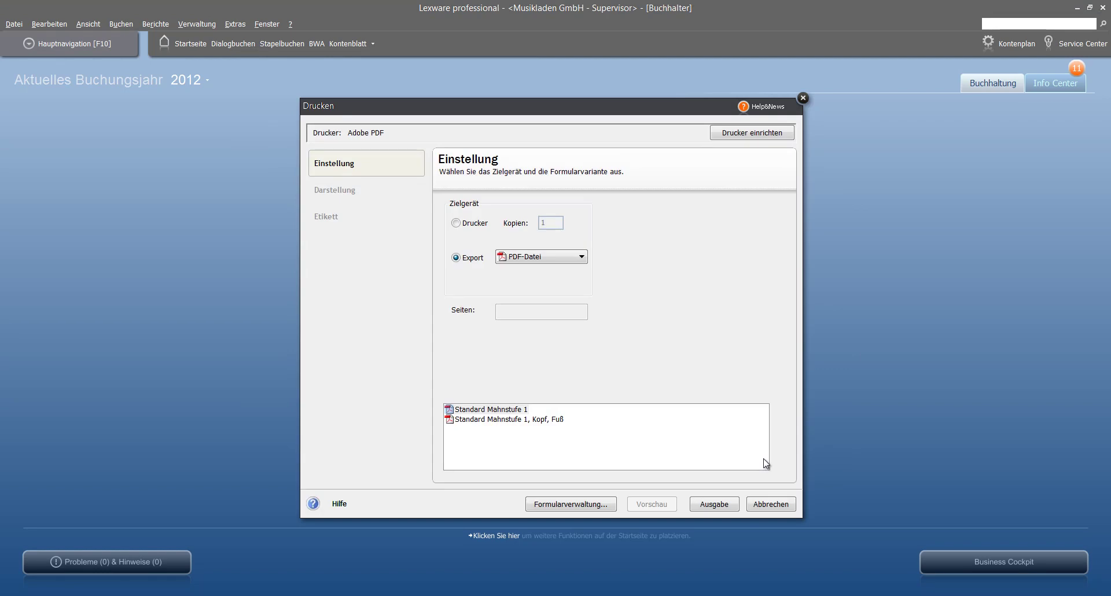
Step: Export the letter as PDF-Datei with the Standard Mahnstufe 1 form and start the Ausgabe
click(466, 228)
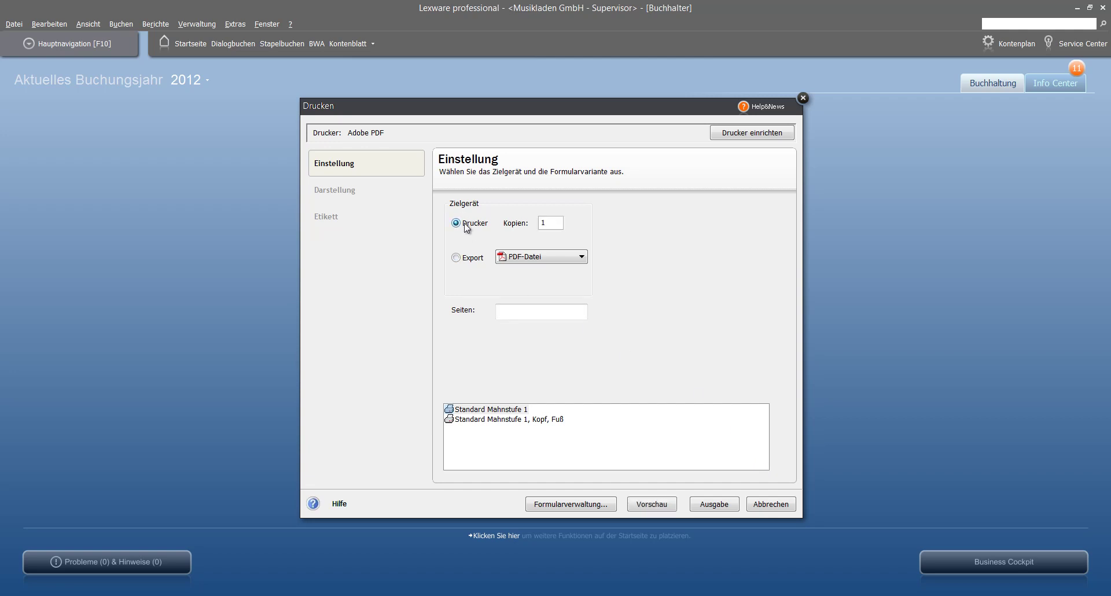
click(468, 263)
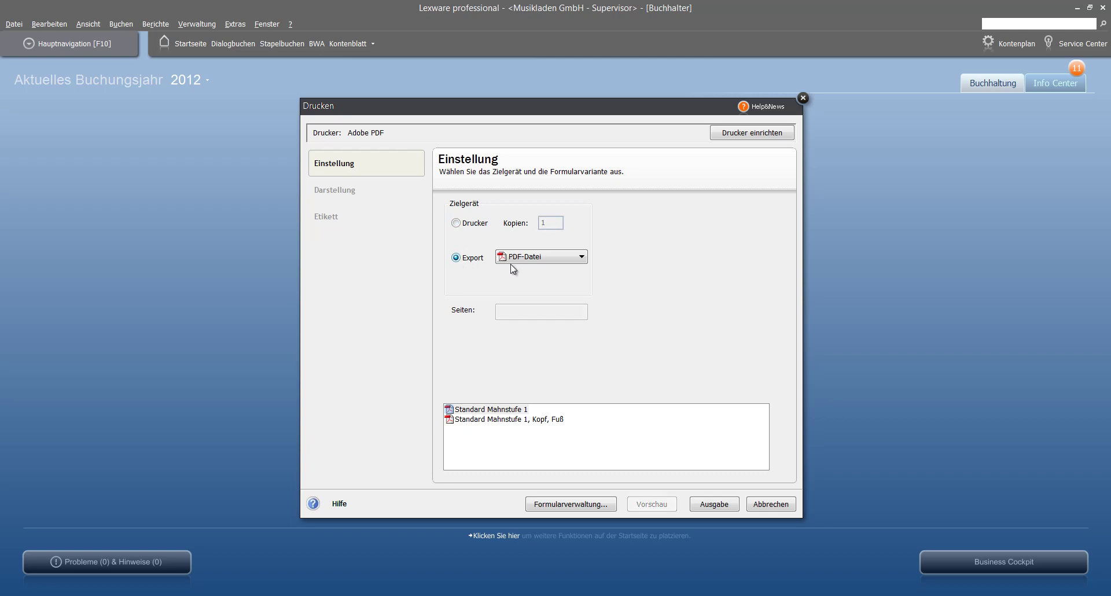
click(582, 261)
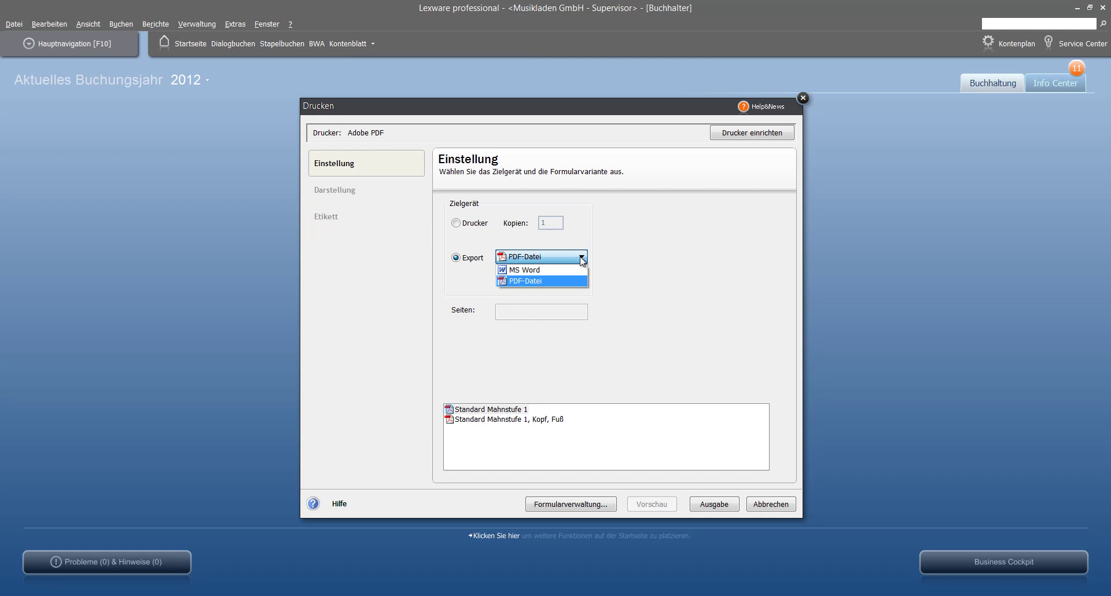
click(582, 261)
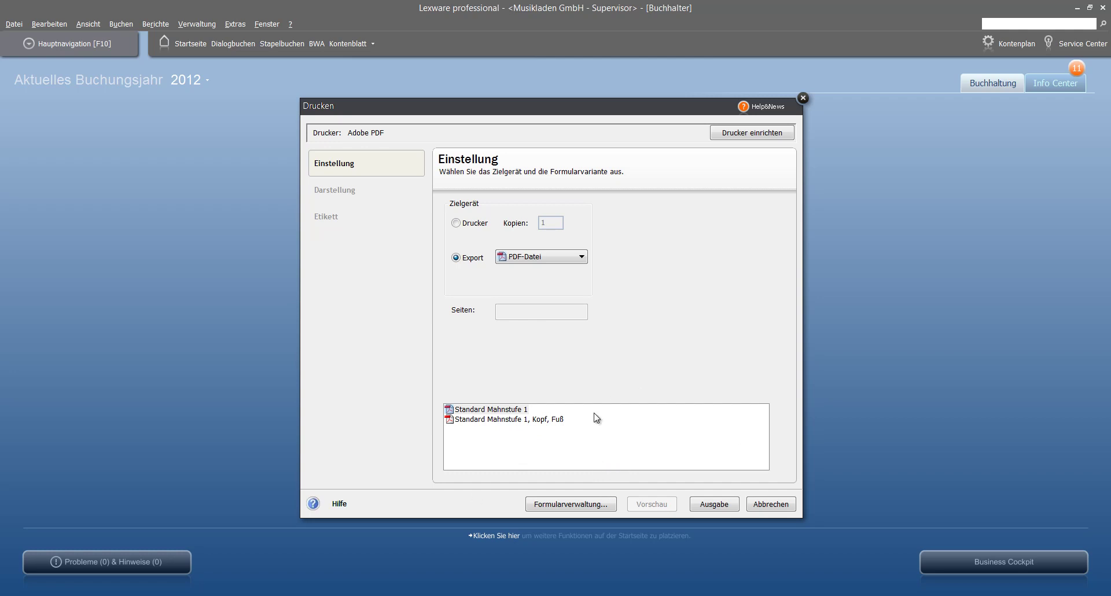
click(723, 511)
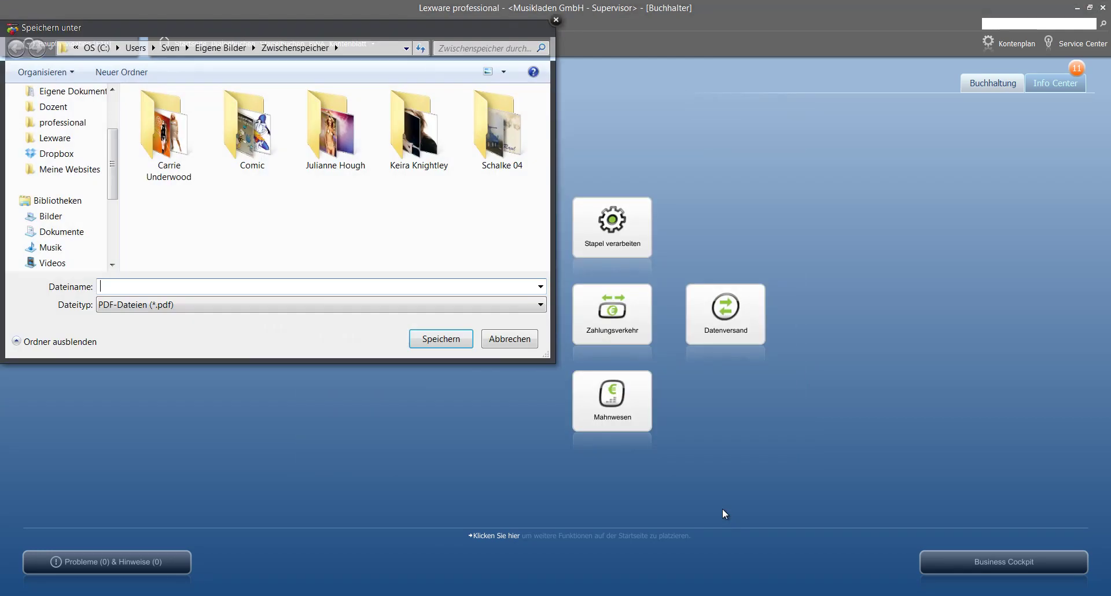
Step: Save the dunning letter PDF to the Desktop as 'Mahnung 1'
drag(193, 35, 336, 104)
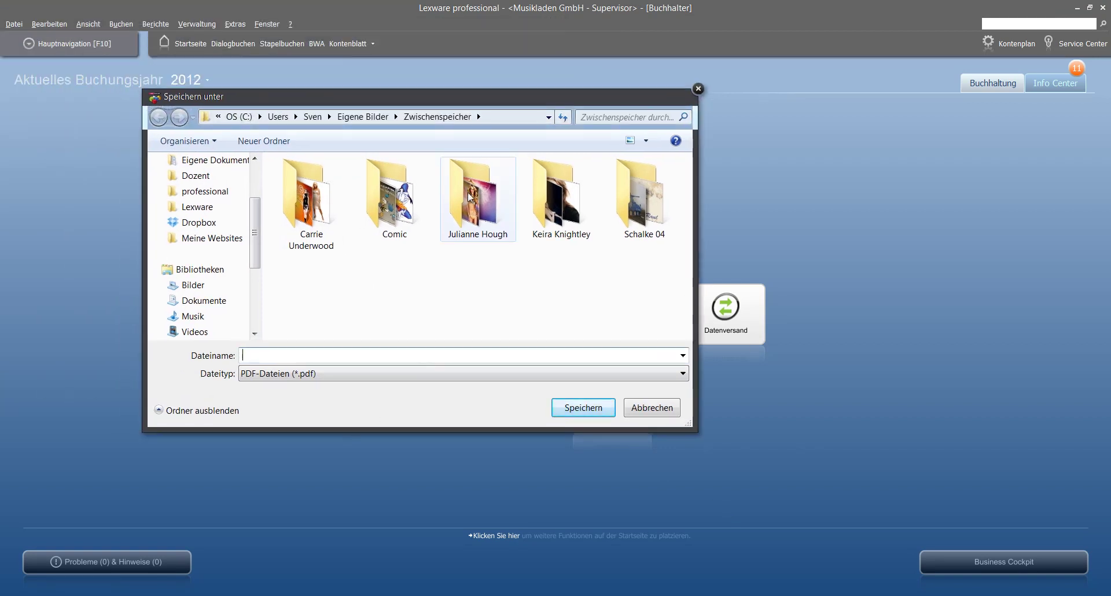
drag(255, 235, 255, 199)
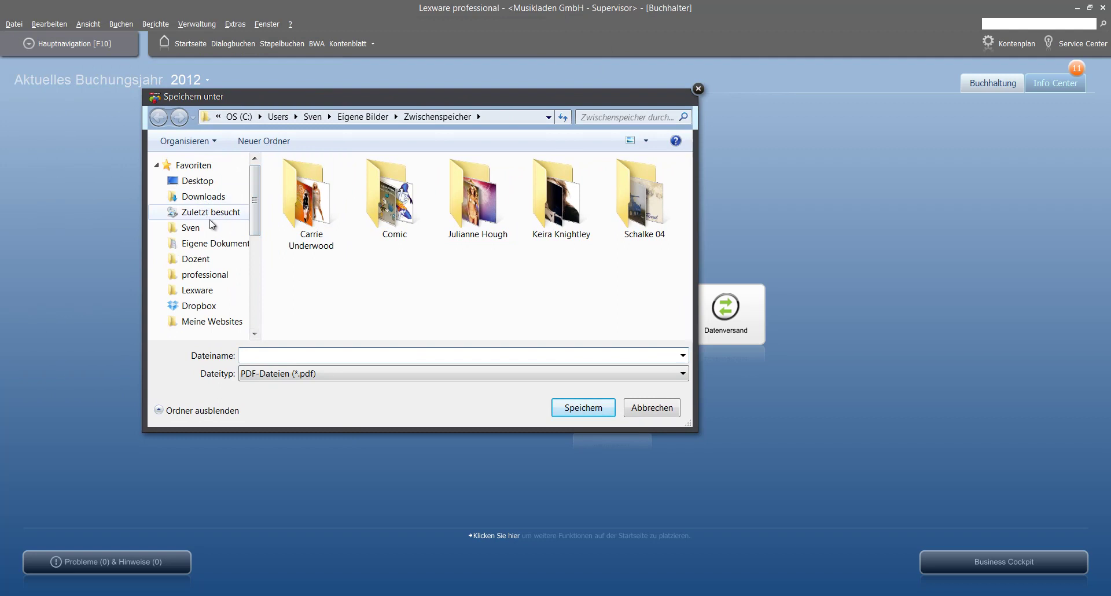
click(206, 184)
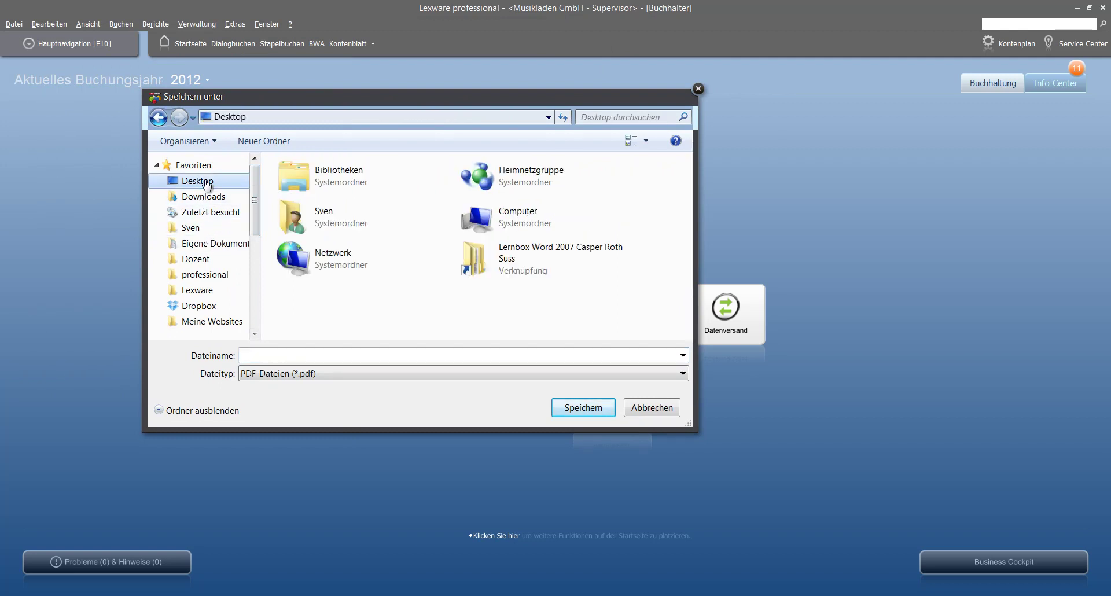
click(298, 356)
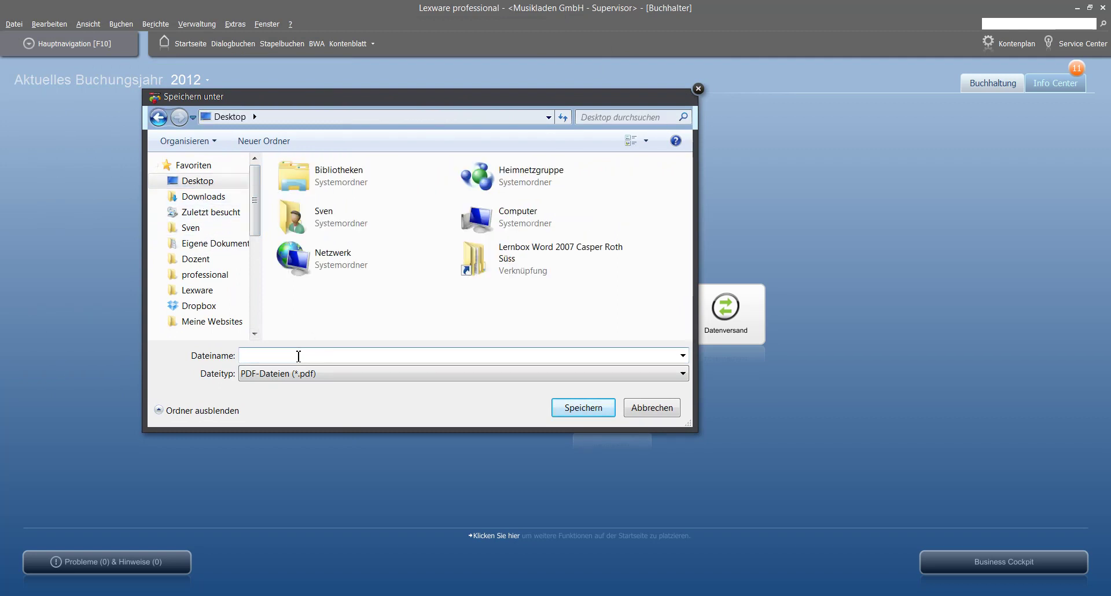
text(Mahnung 1)
click(590, 410)
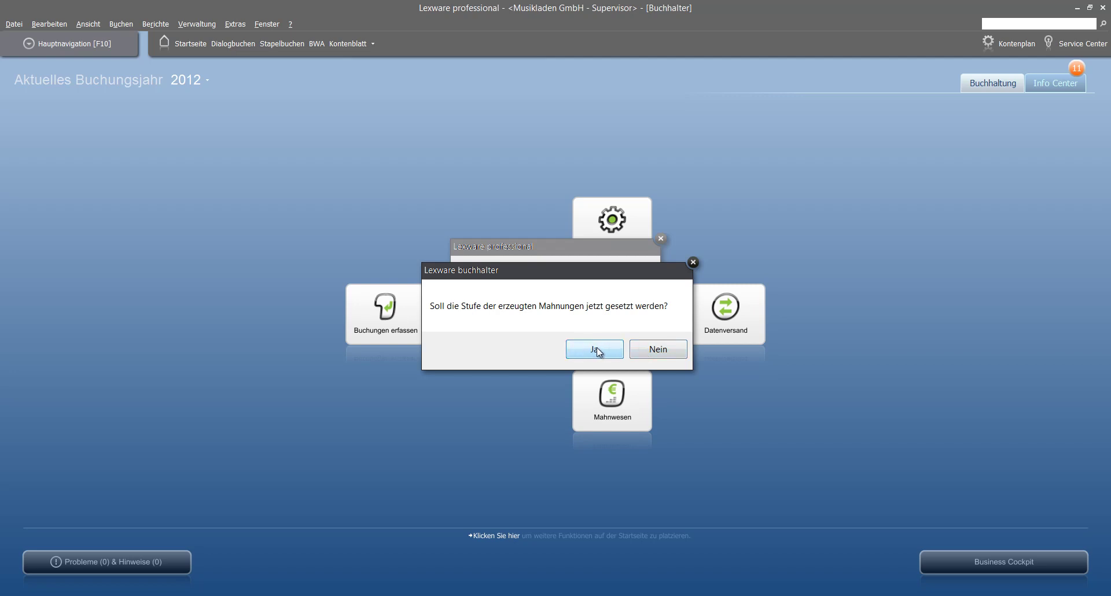
Step: Confirm setting the Mahnstufe, scroll through the 11.900,00 EUR Mahnung 1.pdf, then close Adobe Reader
click(597, 350)
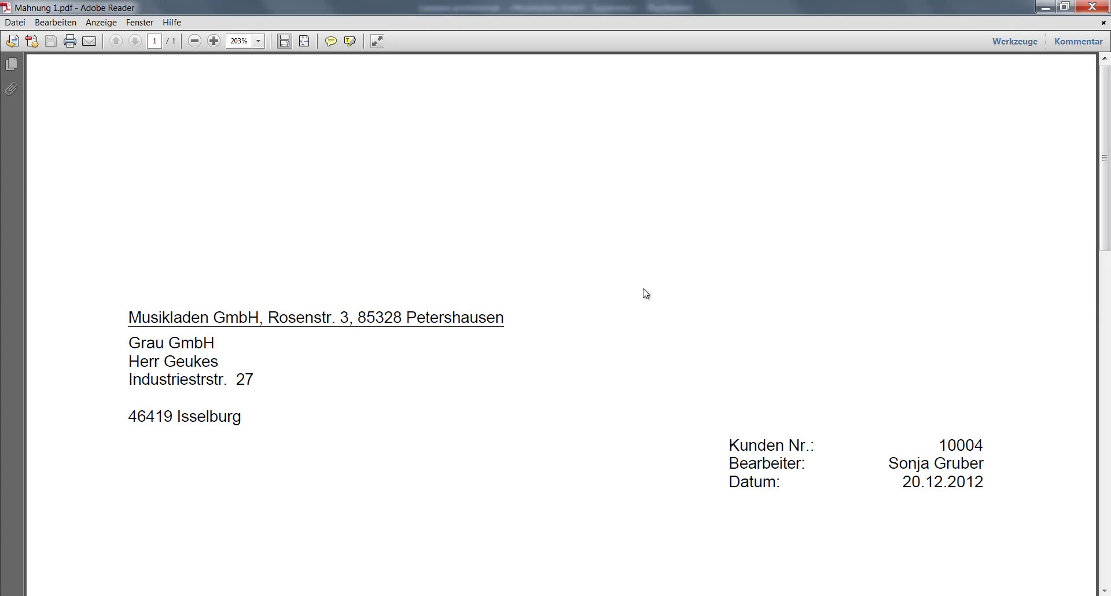
scroll(645, 294, down, 6)
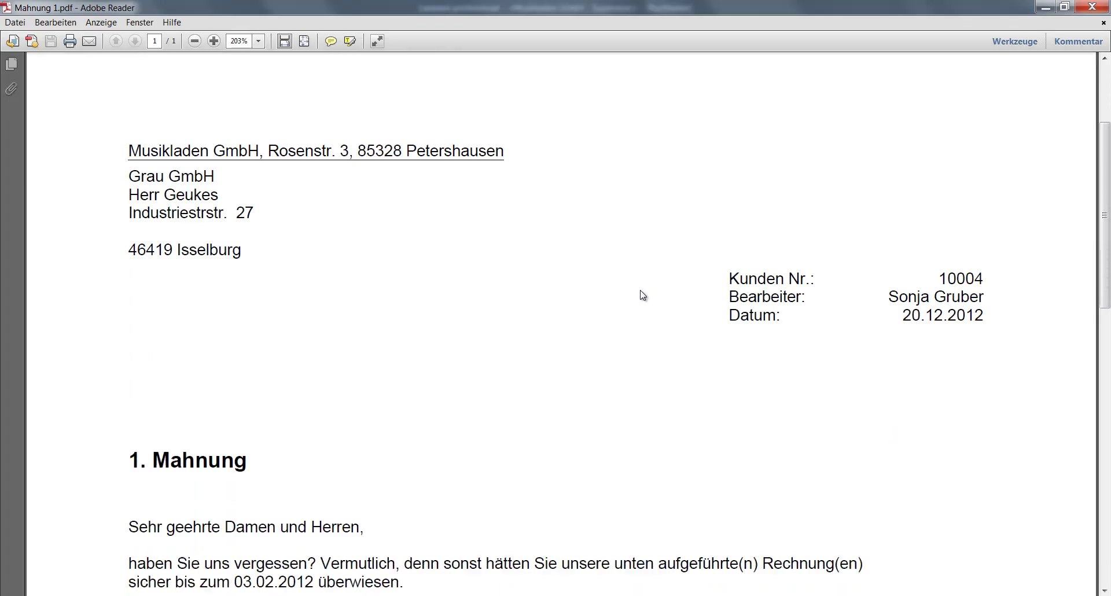
scroll(643, 296, down, 3)
scroll(643, 295, down, 5)
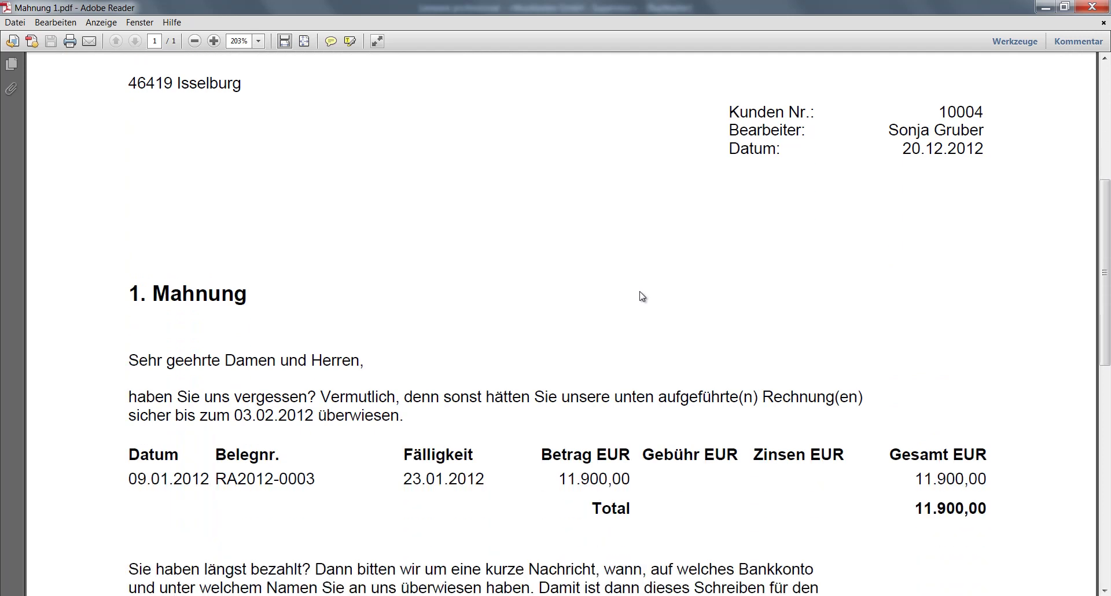
scroll(641, 297, down, 4)
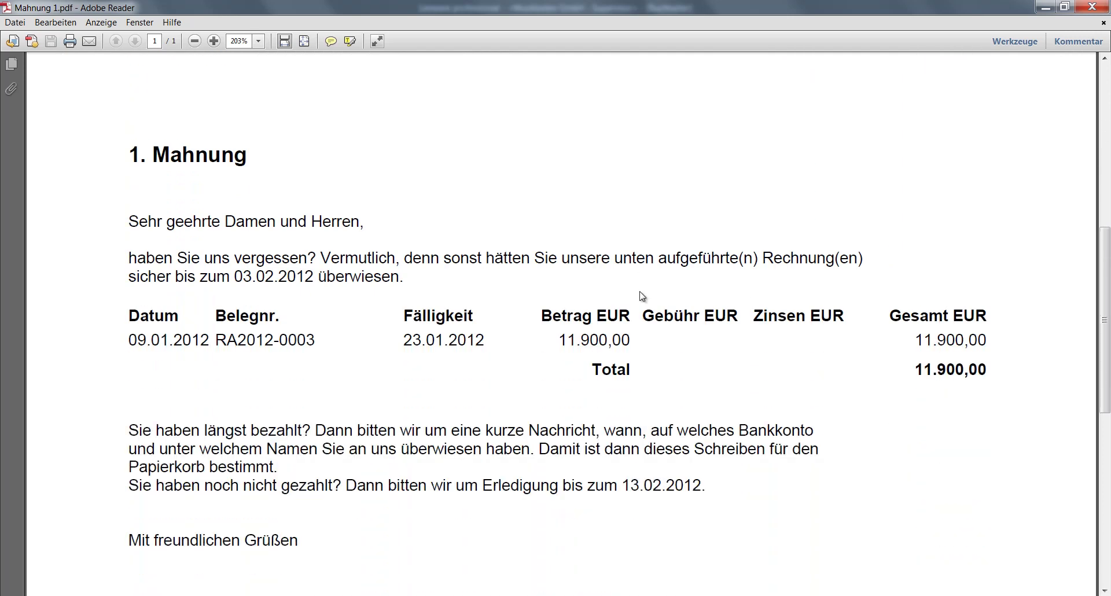
scroll(640, 293, up, 9)
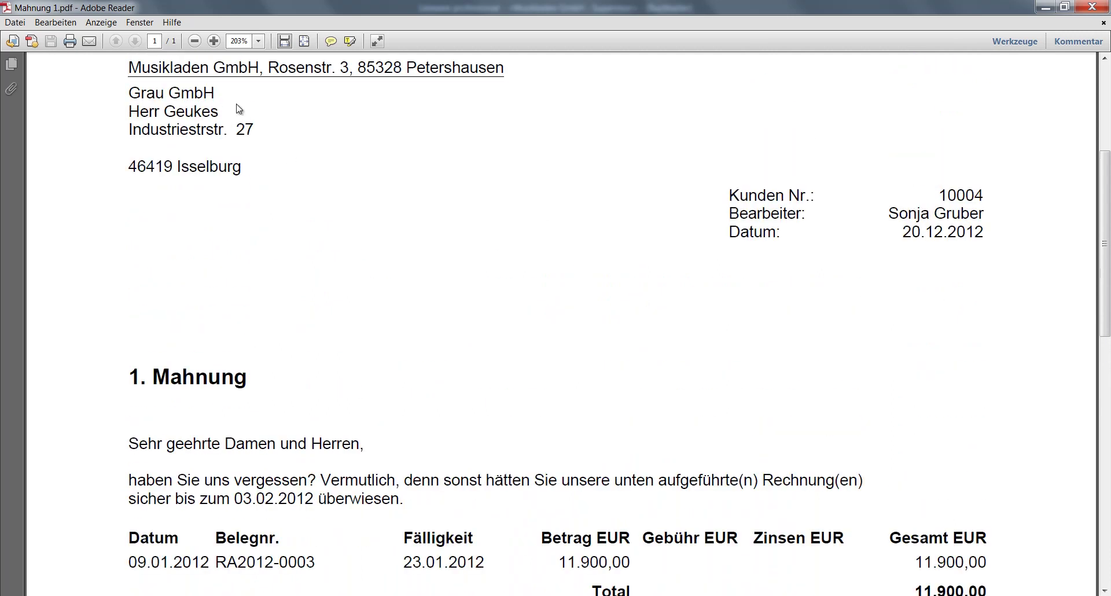
scroll(561, 300, down, 3)
scroll(961, 461, down, 2)
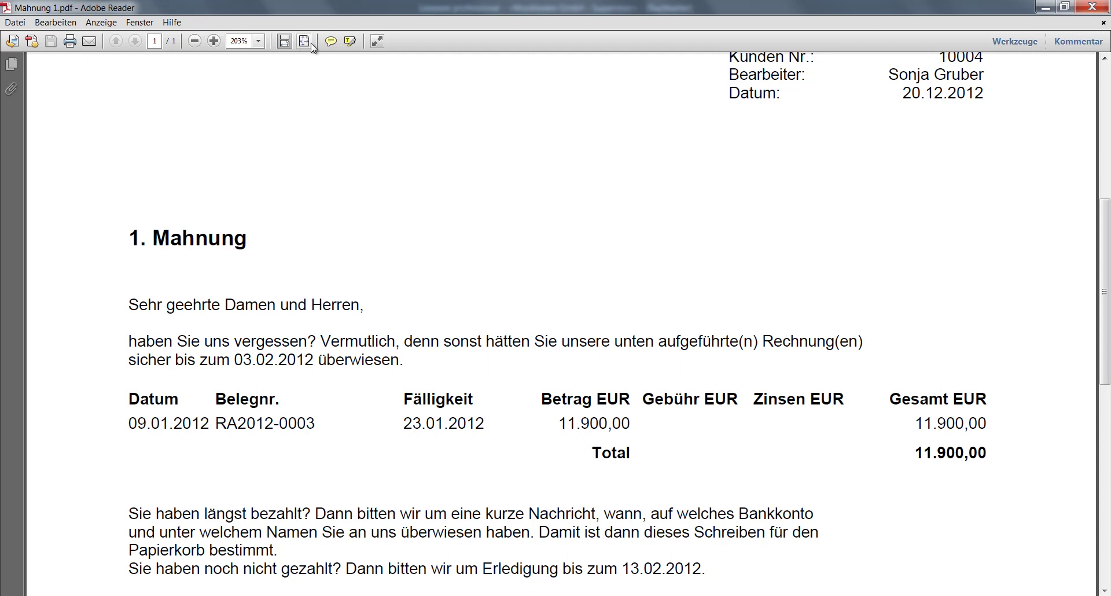
click(1095, 7)
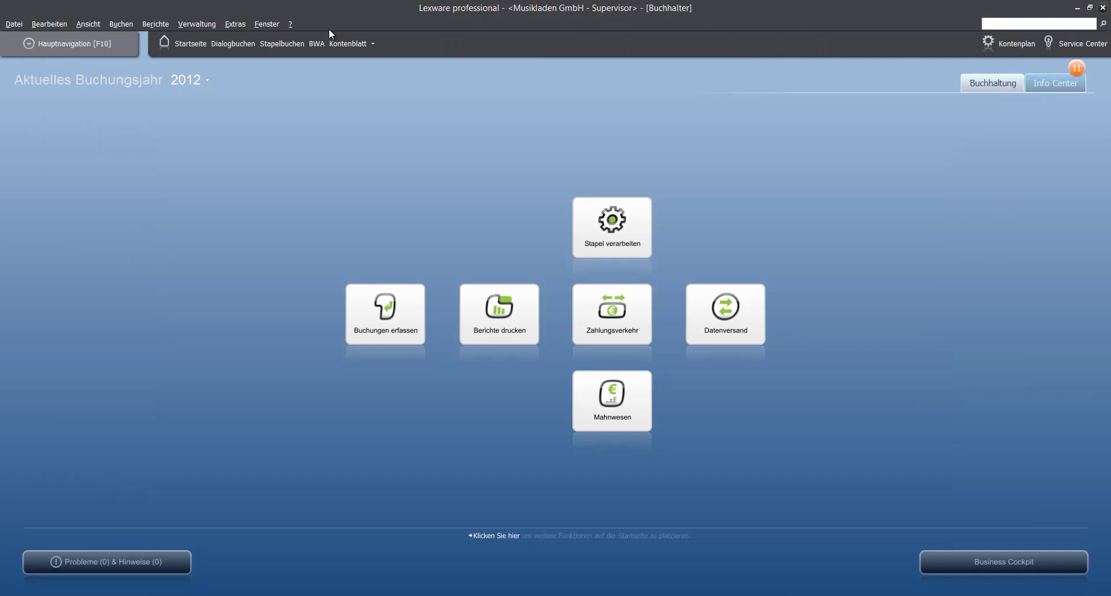
Step: Open Ansicht > OP-Debitoren for Wirtschaftsjahr 2012 to check the invoice's dunning level
click(87, 24)
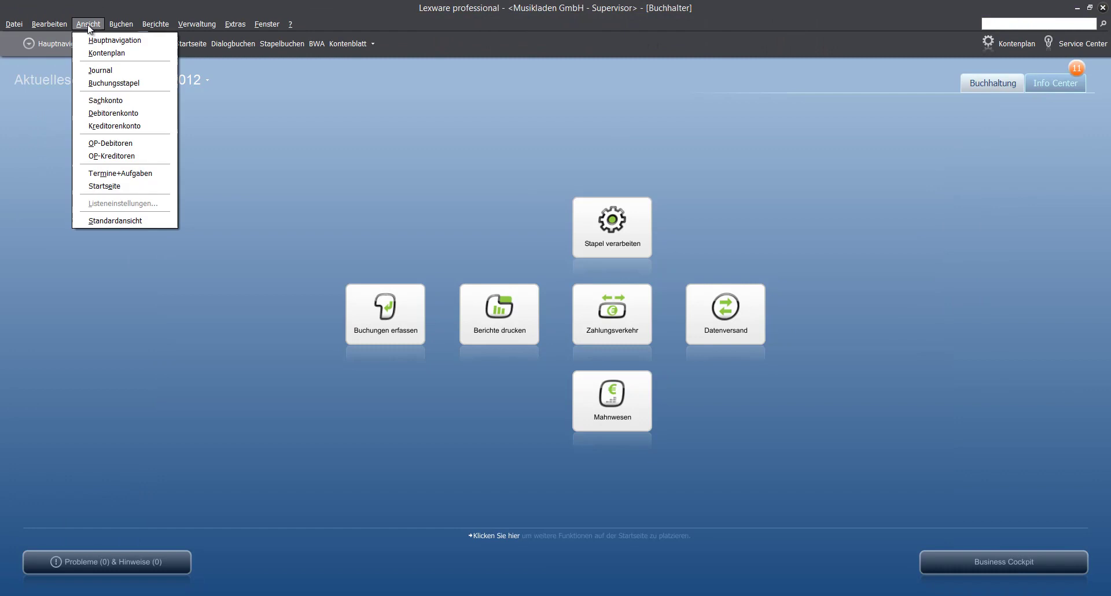
click(130, 144)
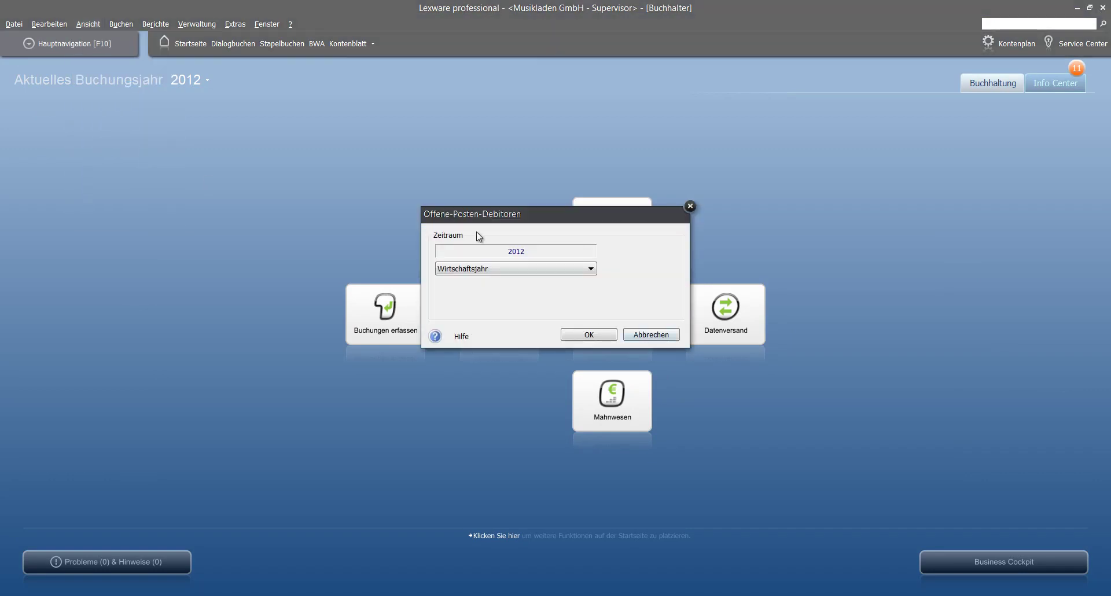
click(586, 339)
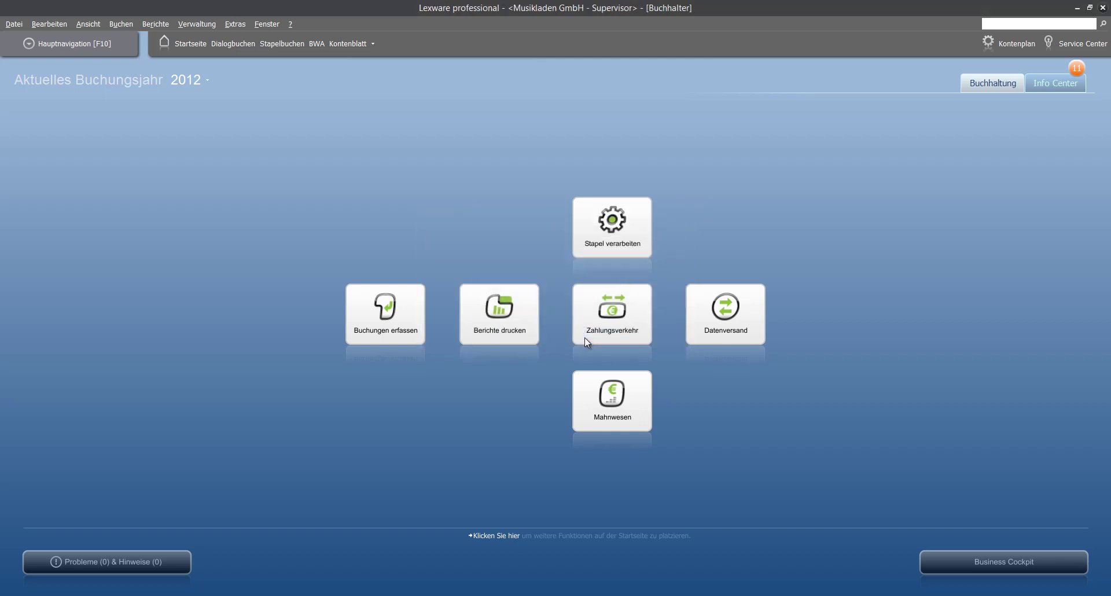